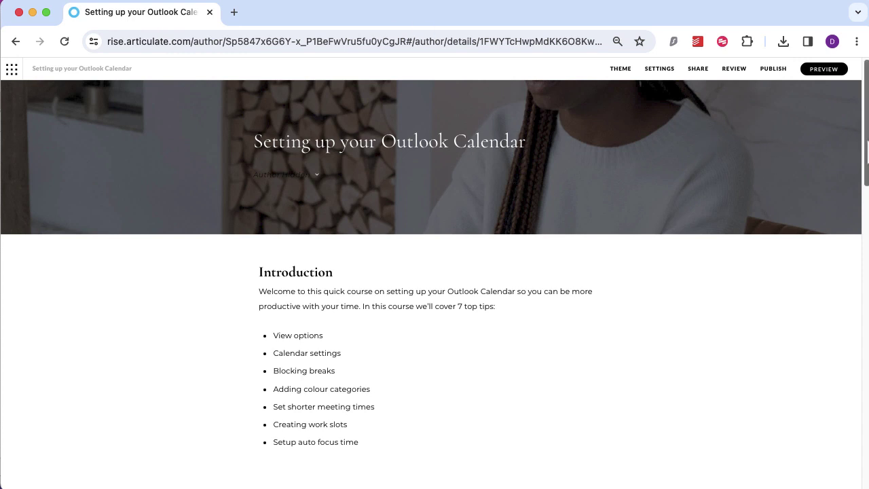
# Step: Scroll down past the video block and back up to the Outlook calendar image
pyautogui.moveTo(863, 137); pyautogui.dragTo(867, 237)
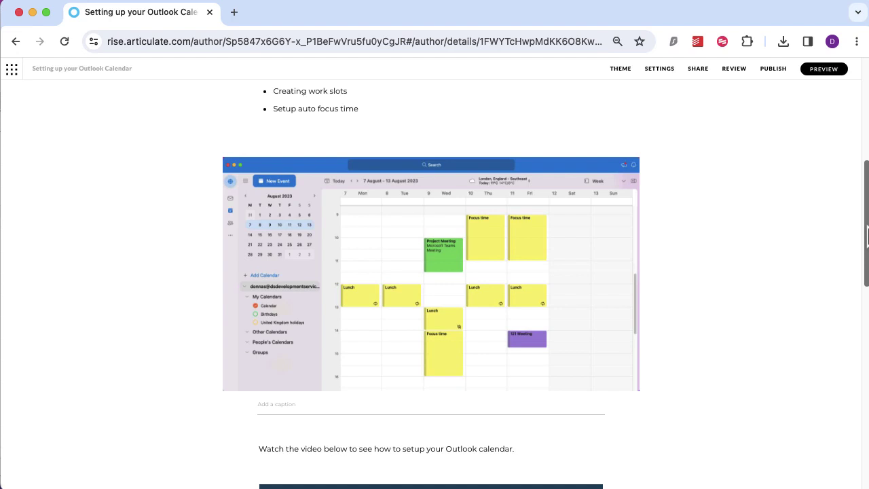
pyautogui.moveTo(867, 236); pyautogui.dragTo(863, 305)
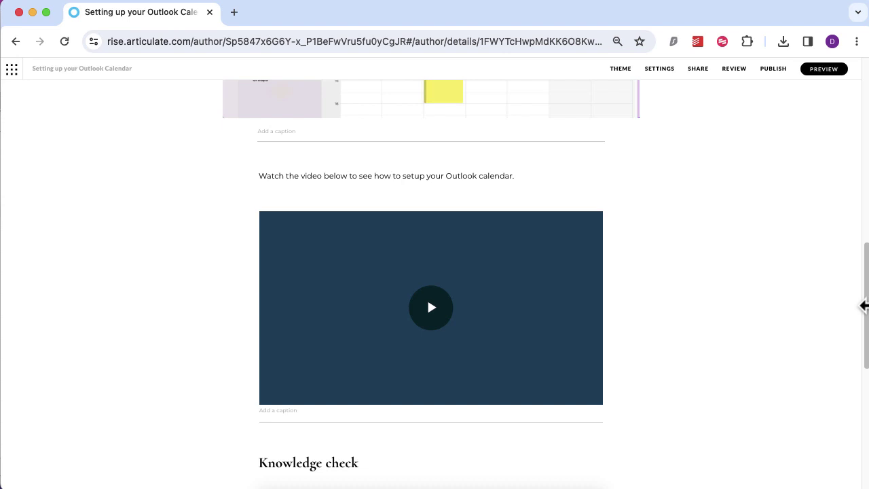
pyautogui.moveTo(863, 306); pyautogui.dragTo(864, 220)
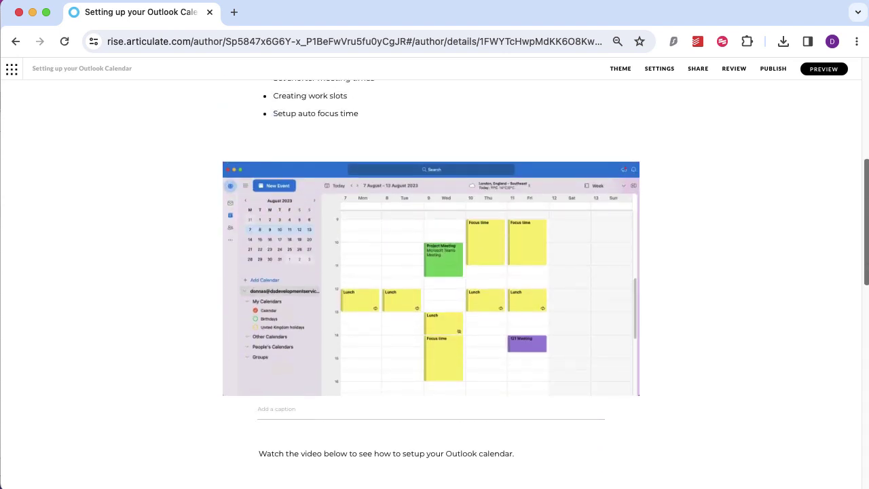
pyautogui.moveTo(271, 231)
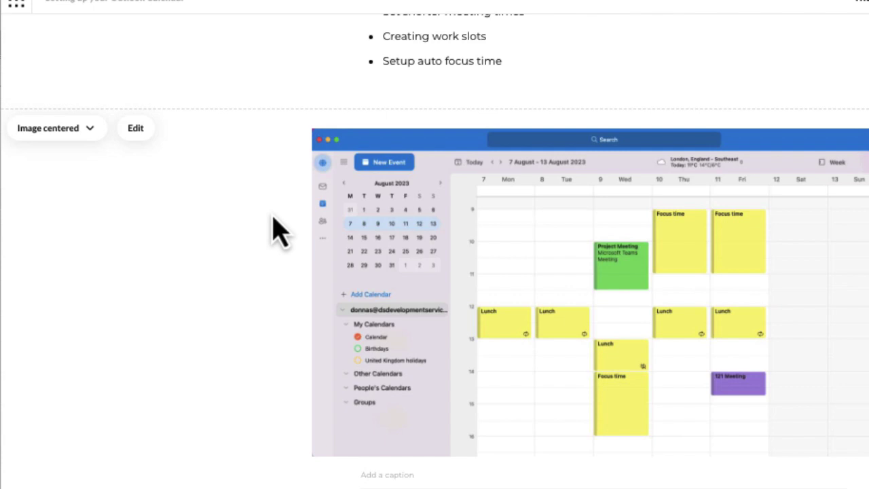
# Step: Open the Edit alt tag editor for the calendar screenshot file in its image block
pyautogui.click(136, 129)
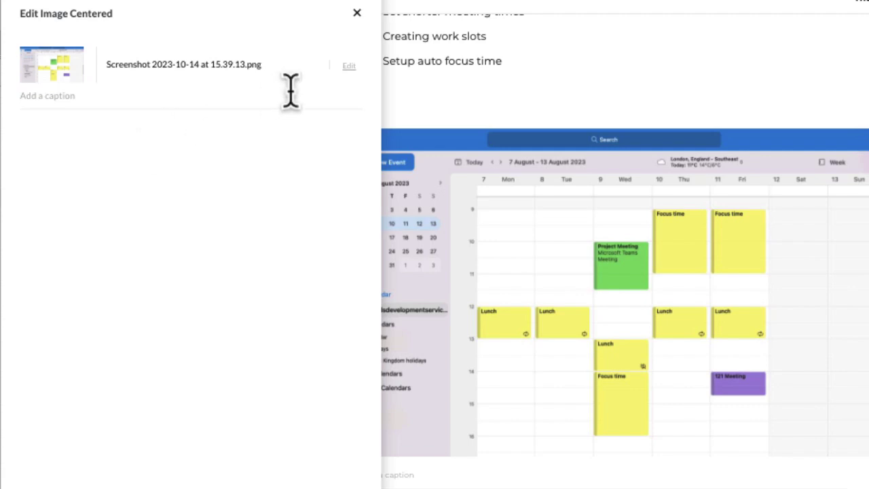
pyautogui.click(349, 66)
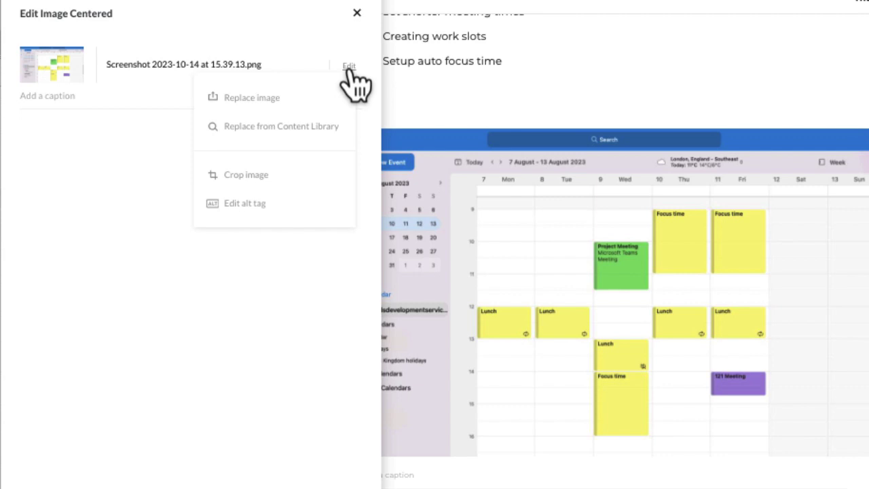
pyautogui.click(256, 205)
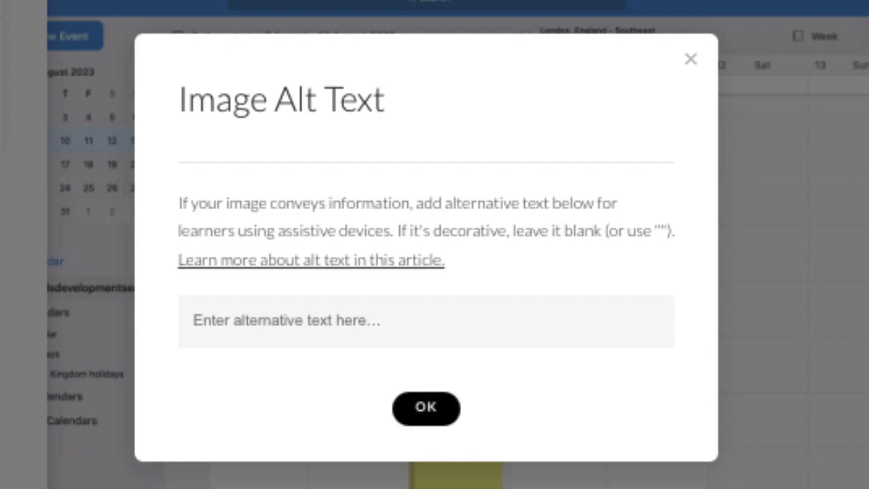
# Step: Enter 'Outlook screen' as the calendar screenshot's alt text and confirm it
pyautogui.write('Out')
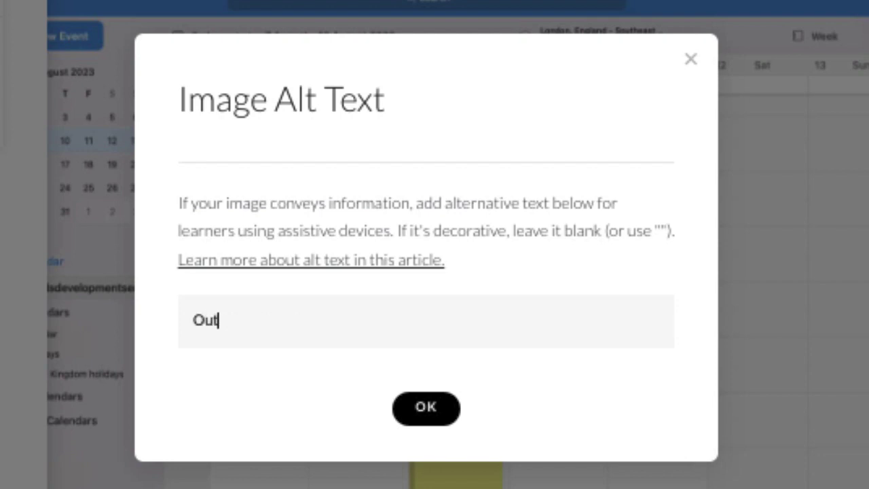
pyautogui.write('look screen')
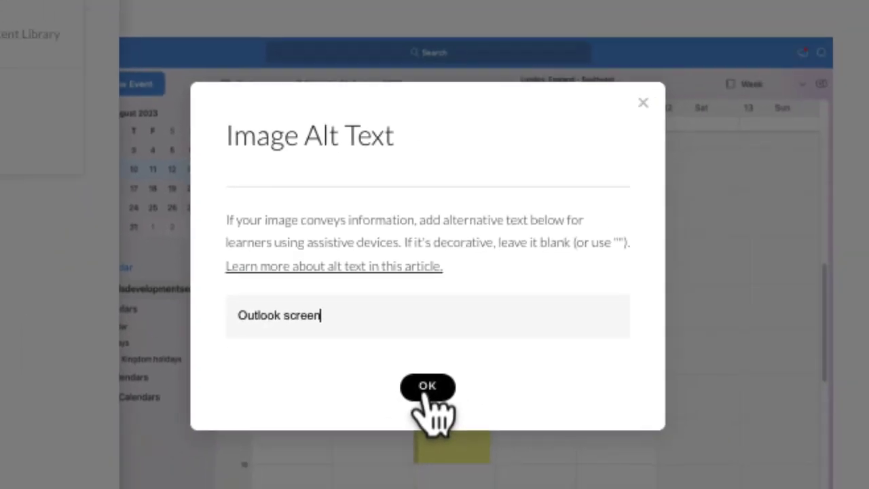
pyautogui.click(435, 356)
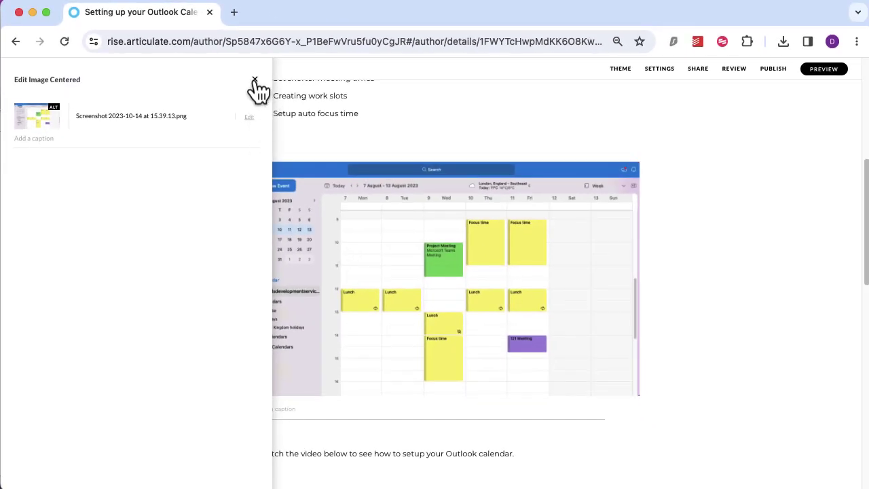
# Step: Close the Edit Image Centered panel and scroll down to the embedded video block
pyautogui.click(255, 81)
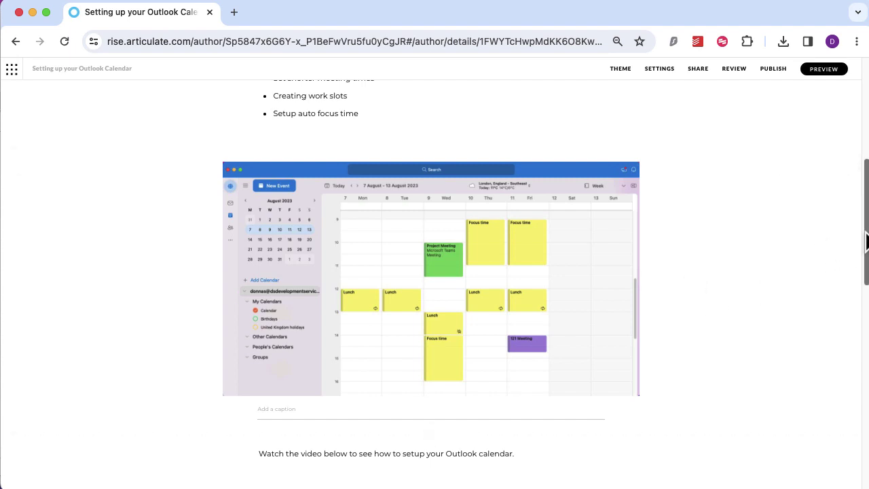
pyautogui.moveTo(866, 241); pyautogui.dragTo(866, 329)
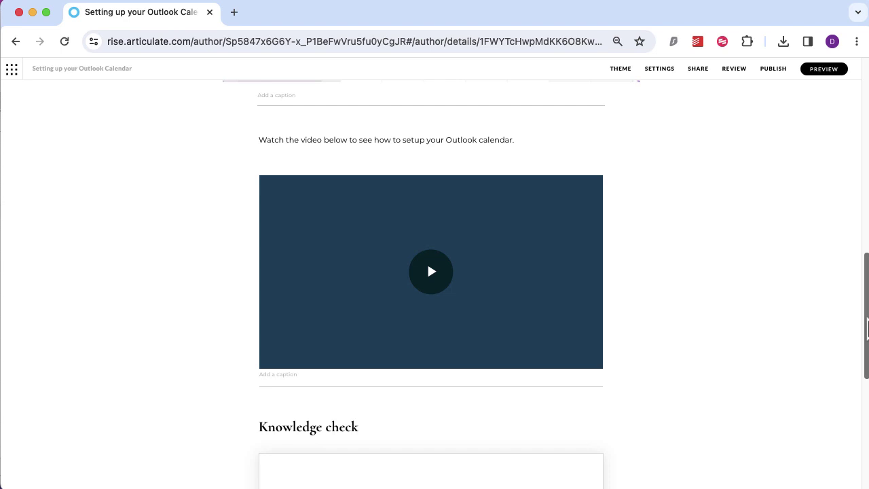
pyautogui.moveTo(204, 285)
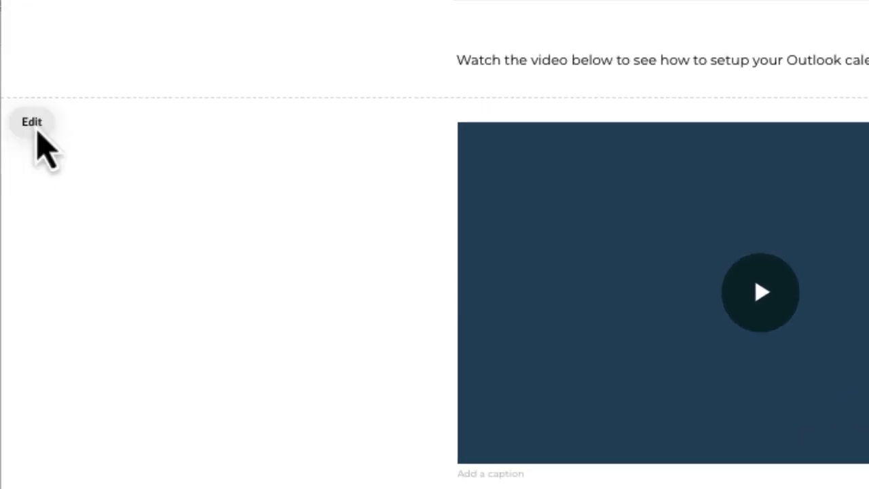
# Step: Open the Manage Captions dialog for the Outlook setup video file
pyautogui.click(32, 123)
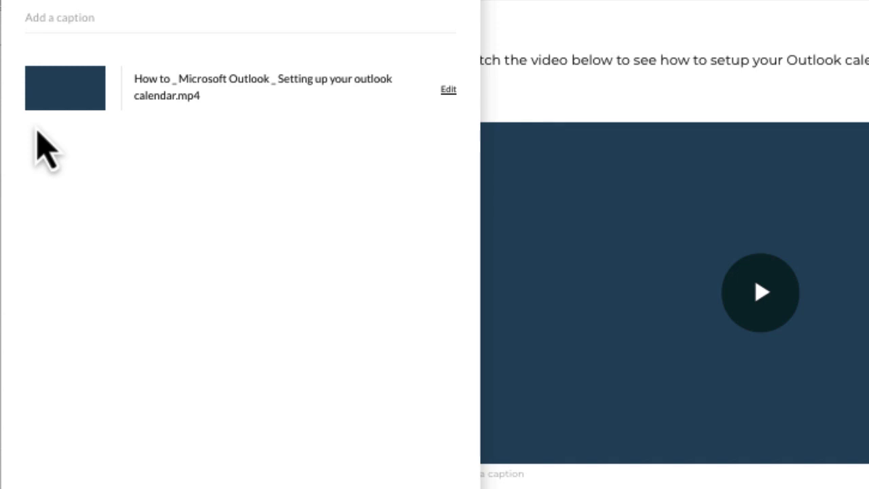
pyautogui.click(448, 91)
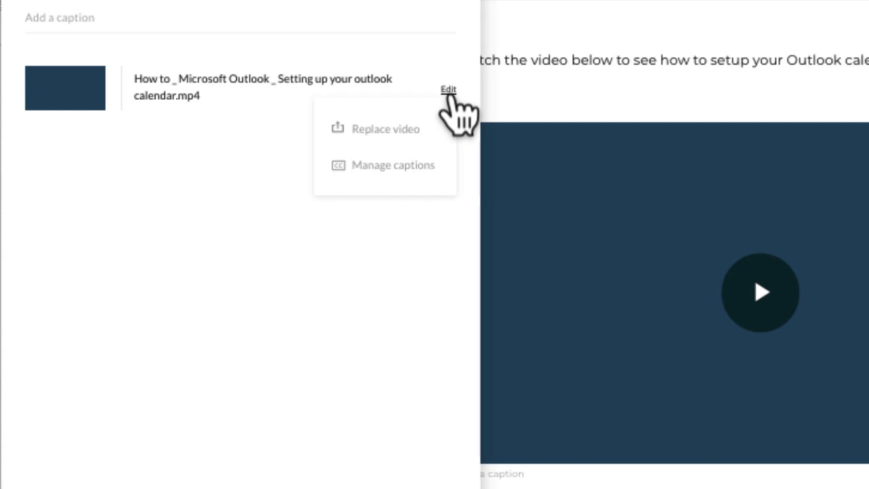
pyautogui.click(394, 170)
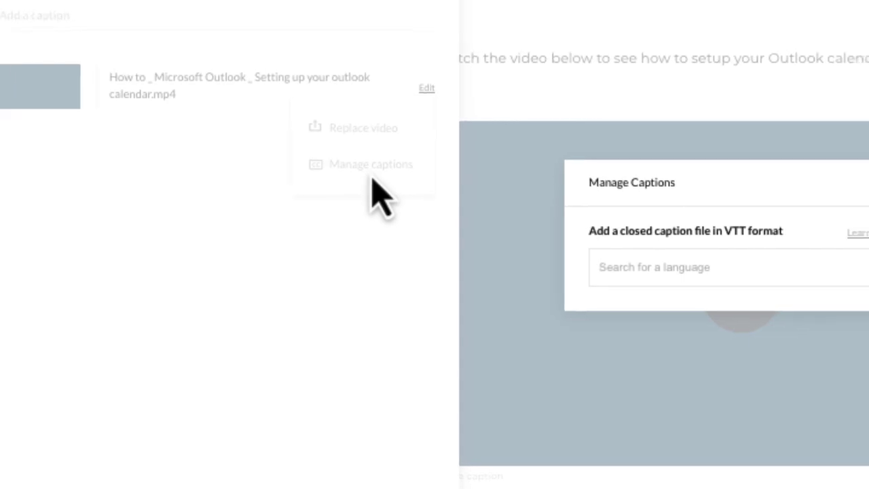
# Step: Upload captions.vtt as the English (United Kingdom) caption file for the video
pyautogui.write('en')
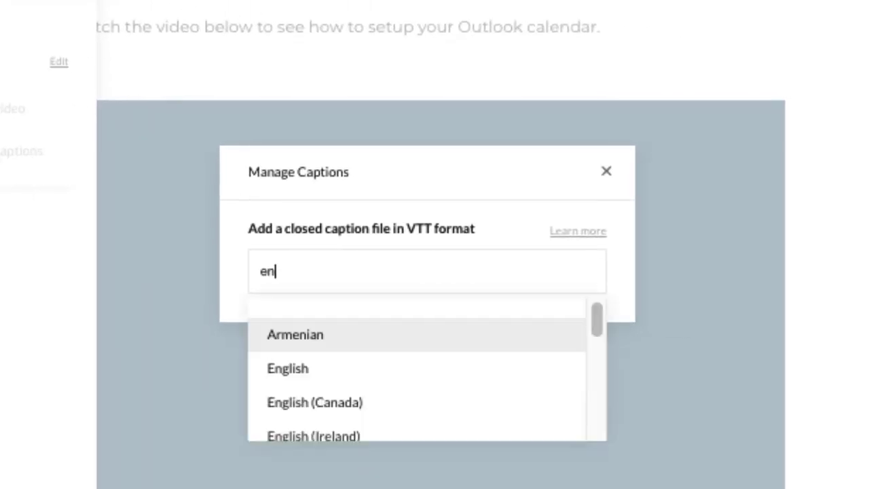
pyautogui.write('g')
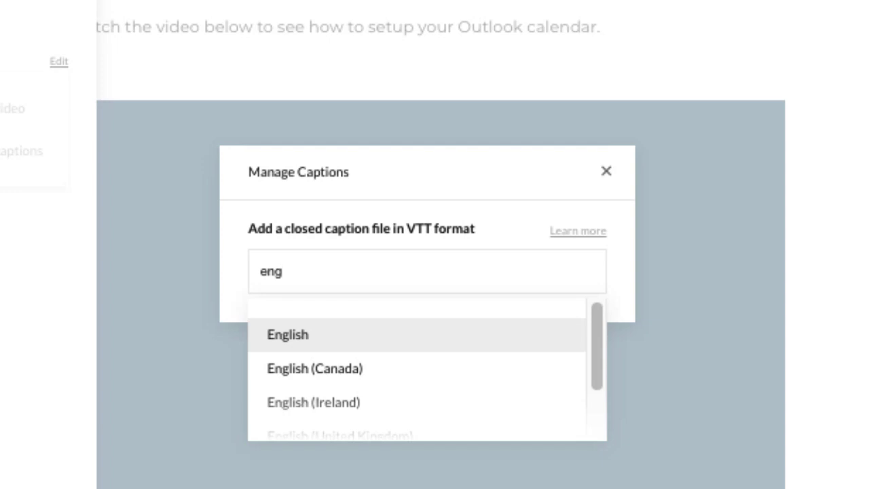
pyautogui.write('lish')
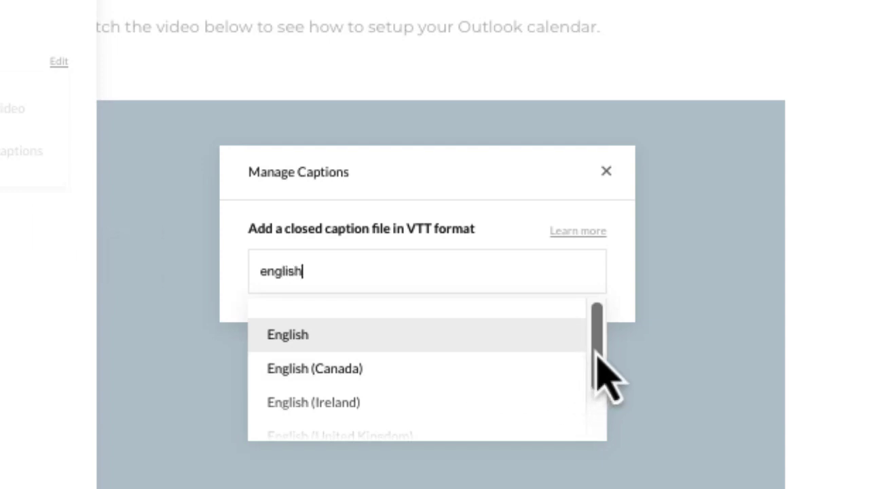
pyautogui.moveTo(597, 356); pyautogui.dragTo(606, 404)
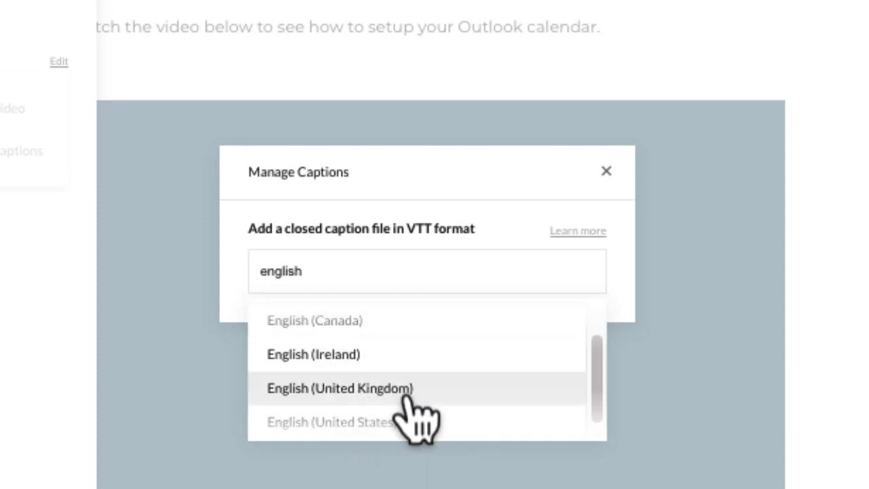
pyautogui.click(442, 393)
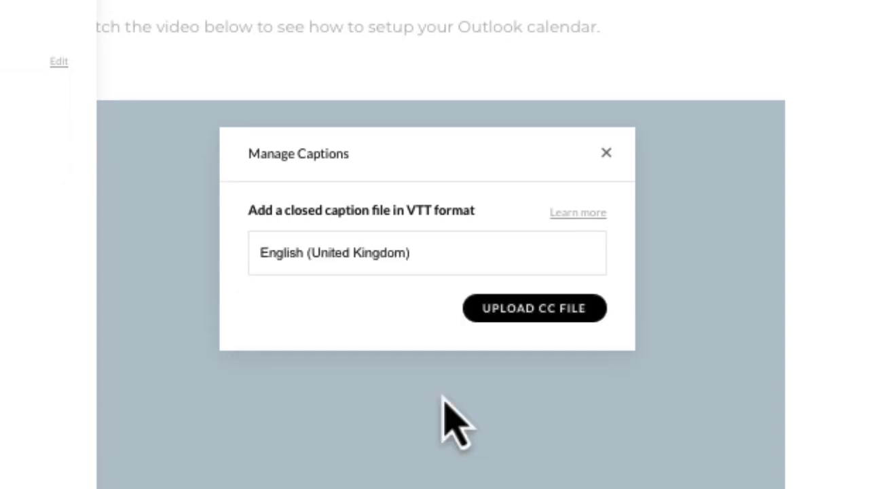
pyautogui.click(517, 309)
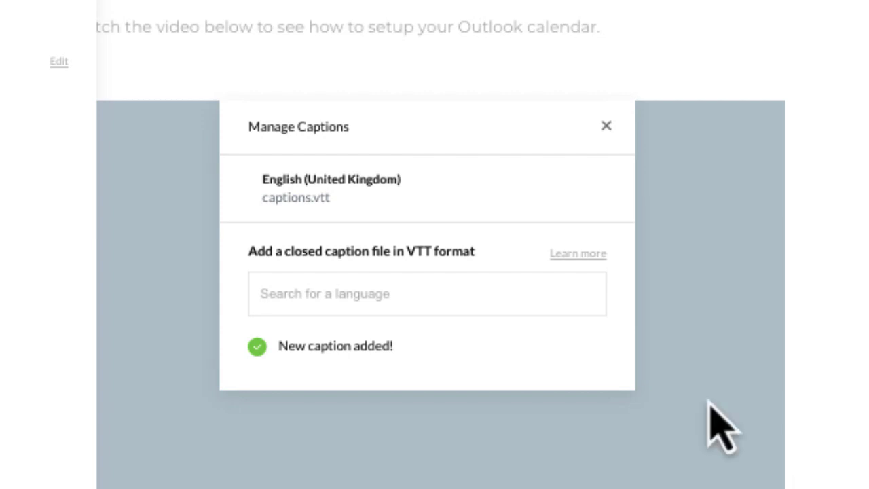
# Step: Type 'ger' in the caption language search, then close the Manage Captions dialog
pyautogui.click(408, 306)
pyautogui.write('g')
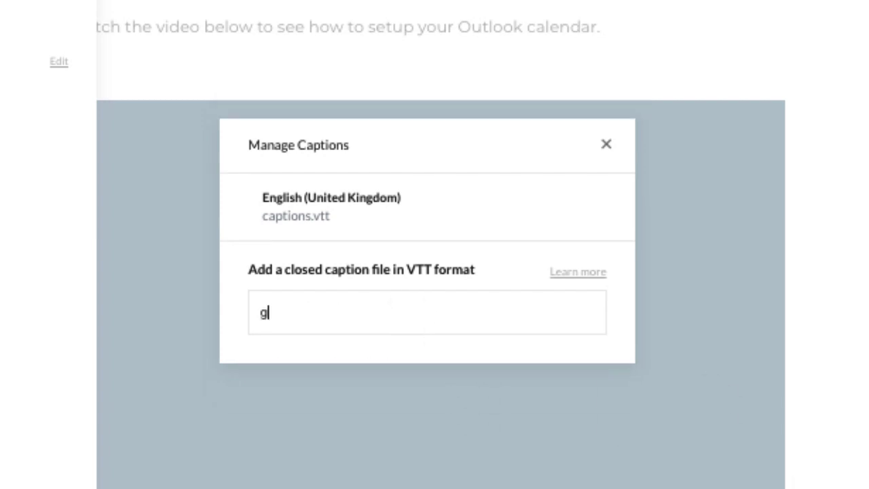
pyautogui.write('er')
pyautogui.click(606, 144)
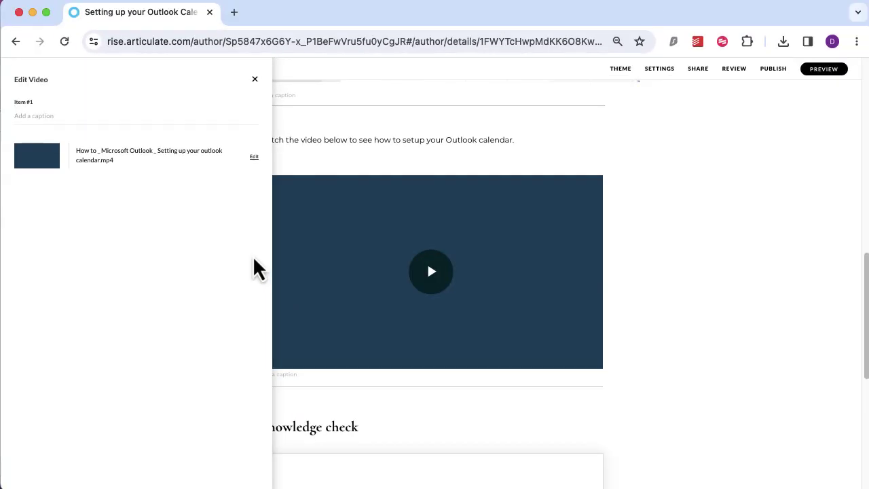
# Step: Close the video editor, then play and pause the Outlook setup video
pyautogui.click(256, 80)
pyautogui.moveTo(430, 271)
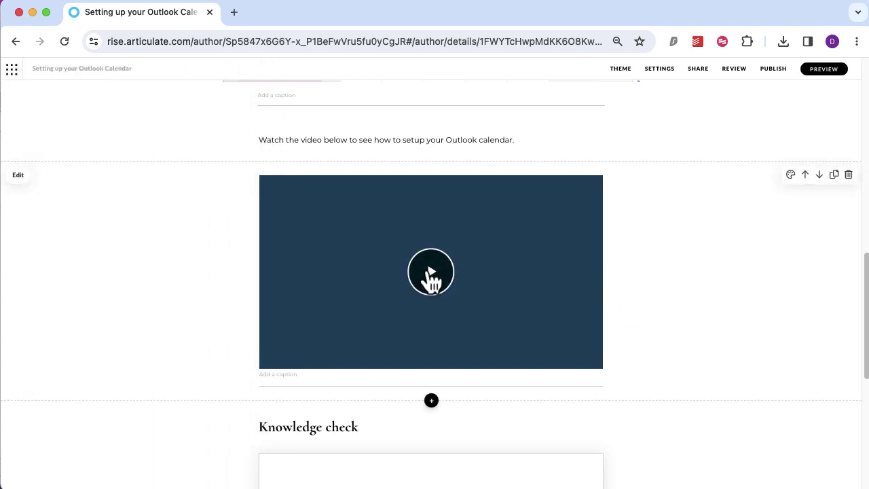
pyautogui.click(430, 273)
pyautogui.moveTo(528, 352)
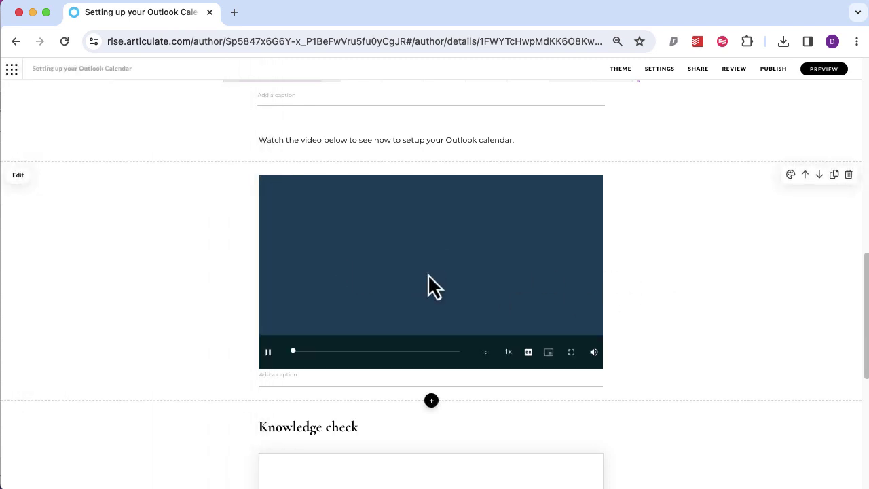
pyautogui.click(269, 352)
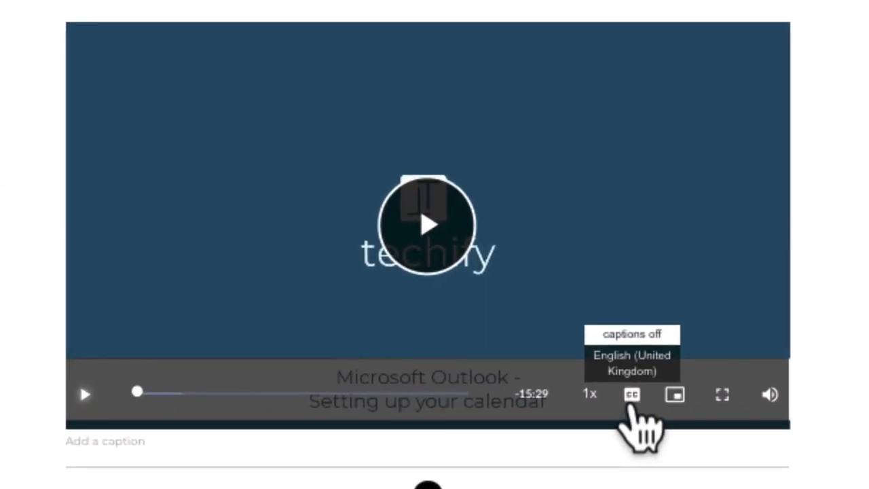